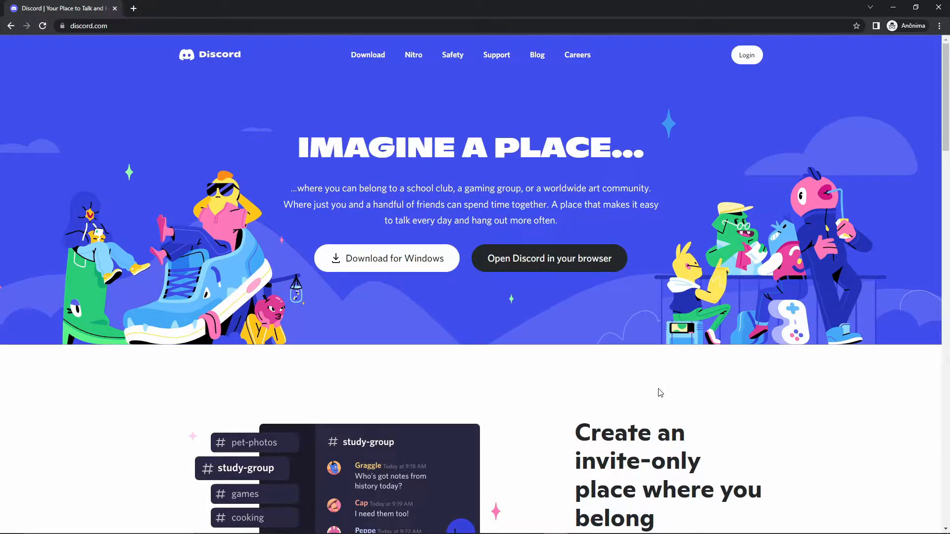
Launch Discord in the browser and submit the username 'TEST.video'
click(537, 267)
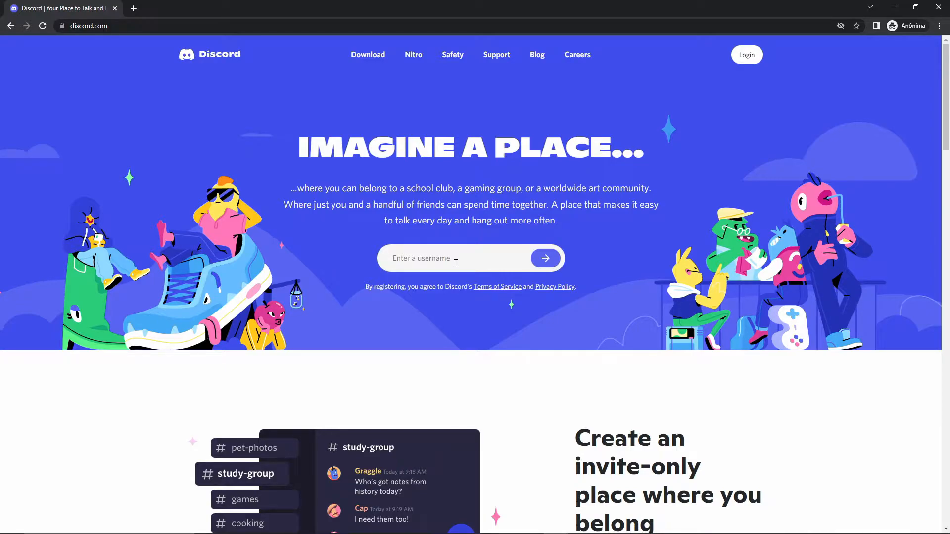
text(T)
text(EST)
text(video)
click(545, 259)
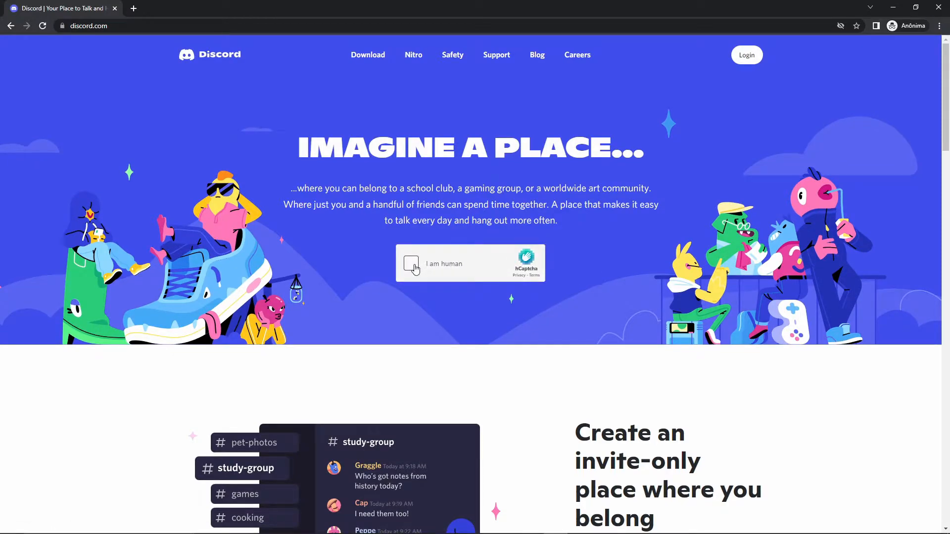
click(412, 265)
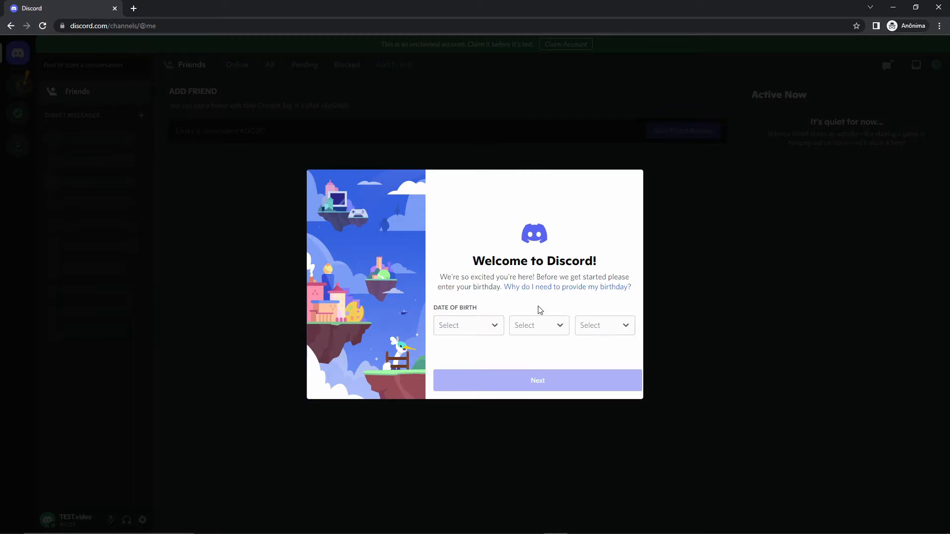
click(496, 326)
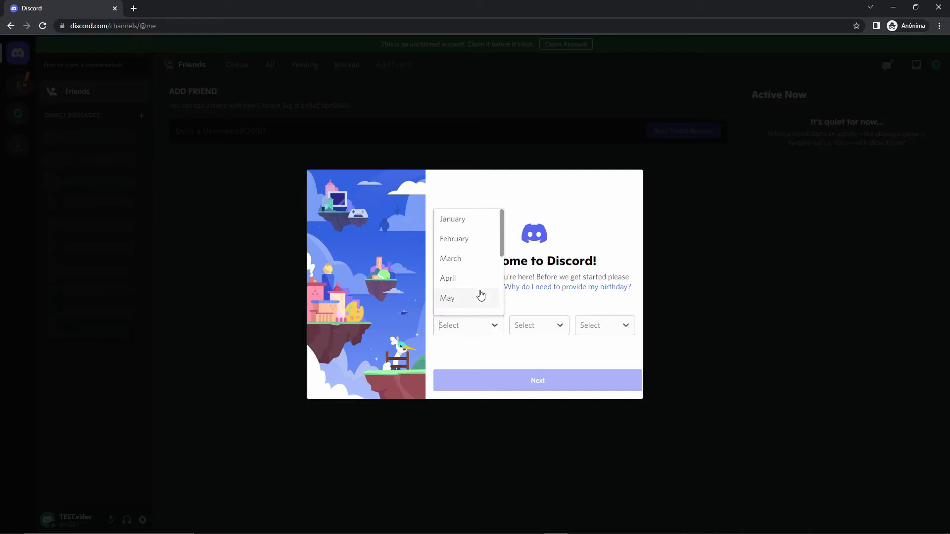
click(451, 258)
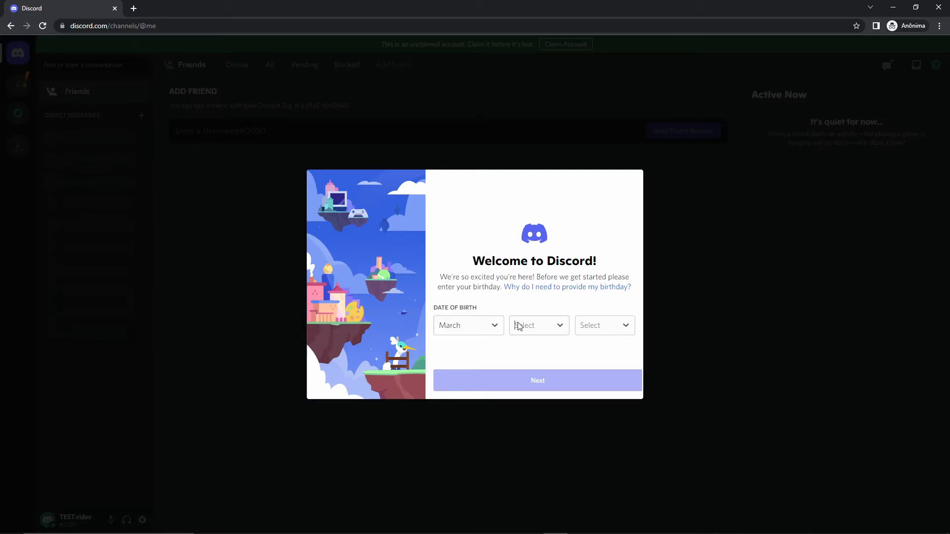
click(520, 326)
scroll(527, 274, down, 5)
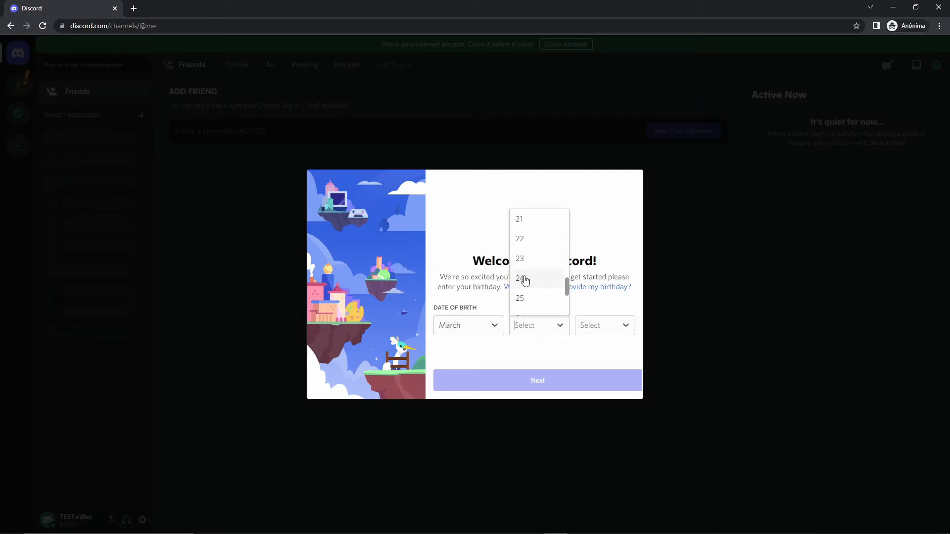
click(528, 279)
click(586, 327)
scroll(591, 268, down, 10)
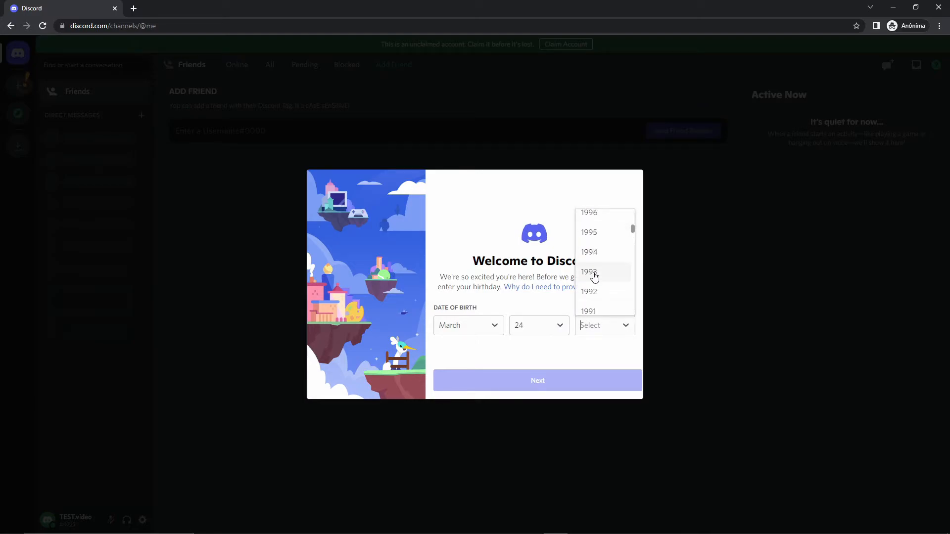
scroll(593, 256, down, 5)
scroll(594, 253, up, 5)
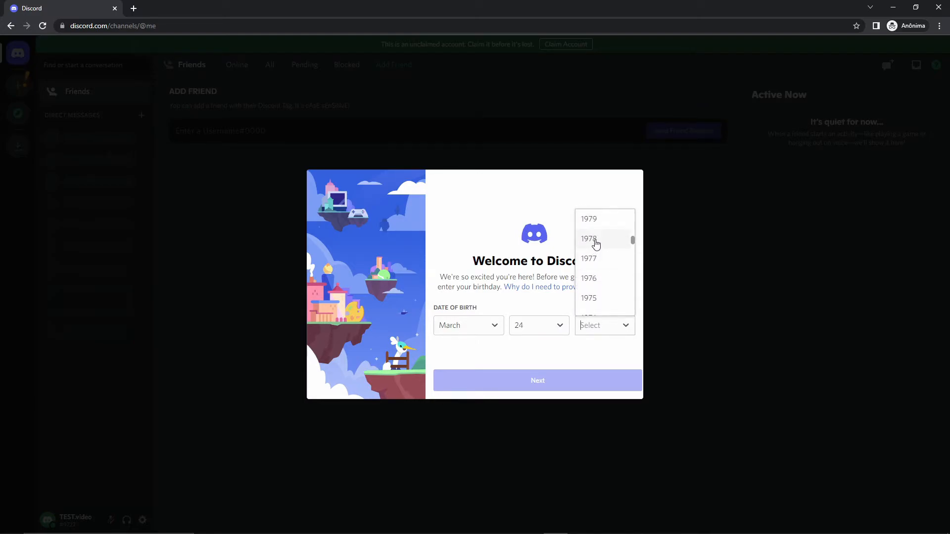
click(590, 238)
click(553, 382)
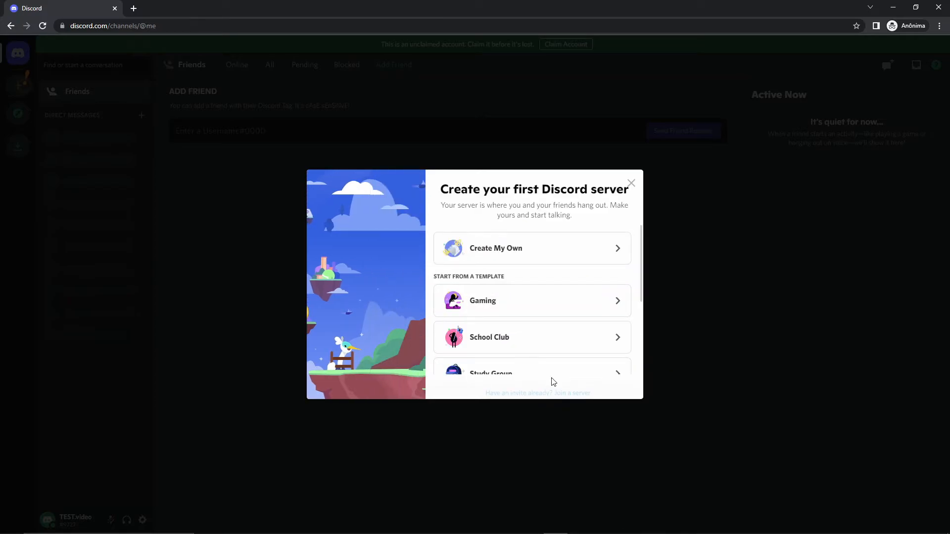
Skip creating a first server and skip claiming the account, landing on Friends home
click(632, 184)
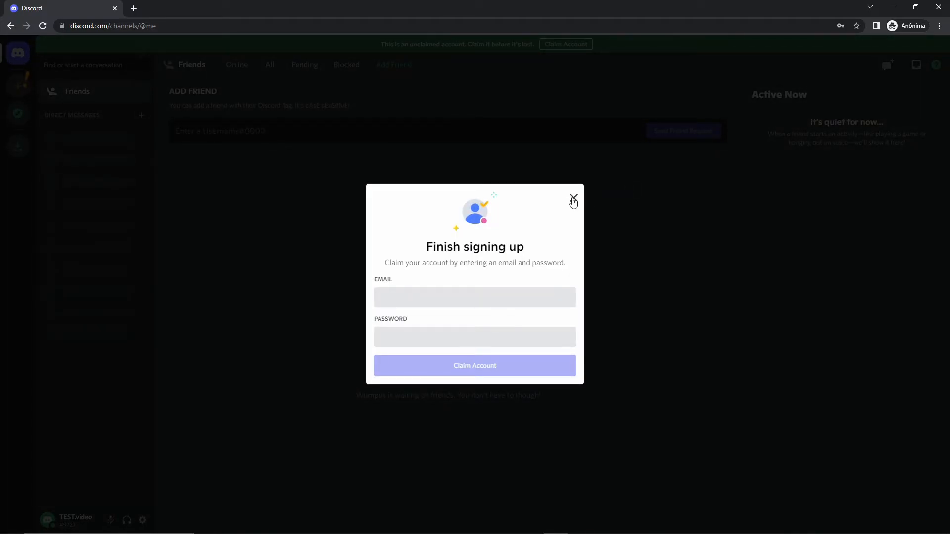
click(574, 199)
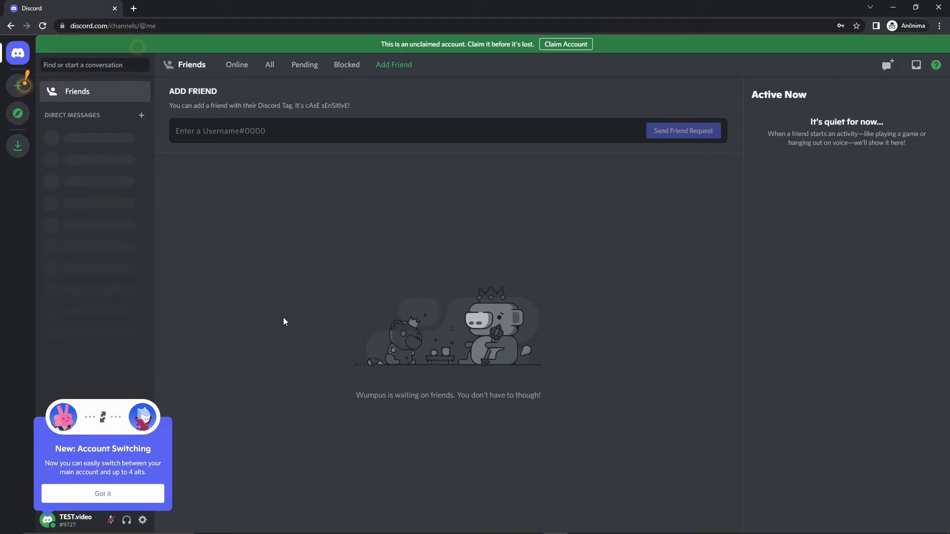